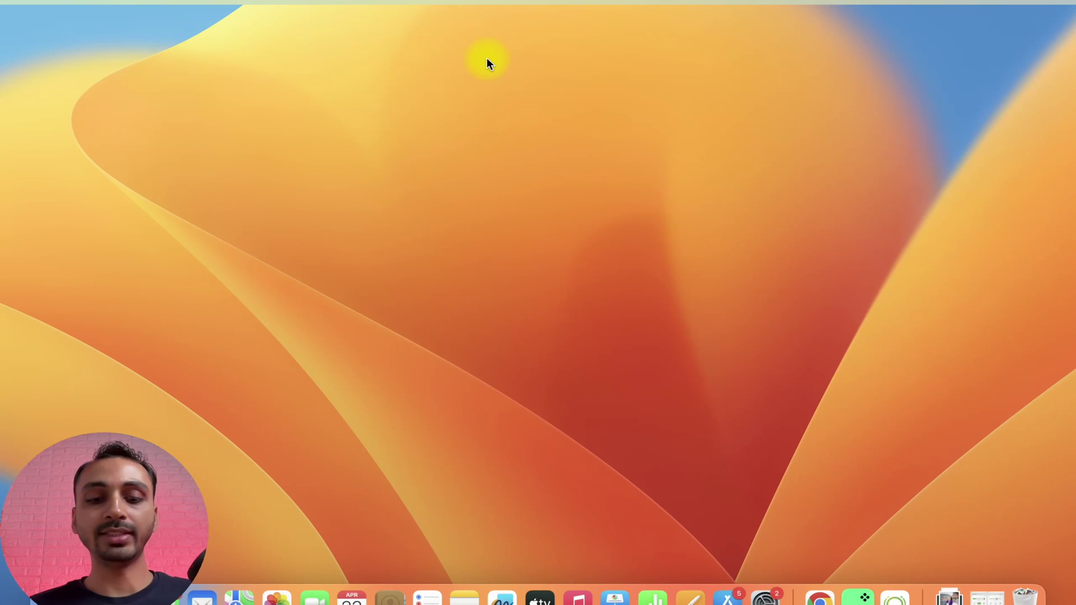
Launch Safari from Spotlight and load youtube.com.
key("super+space")
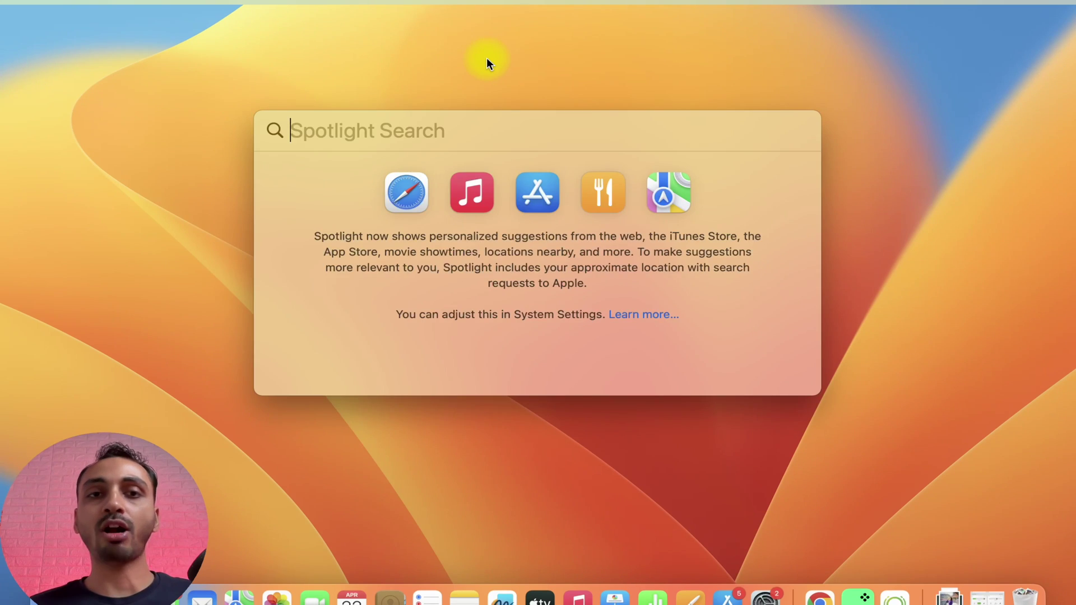
type("sa")
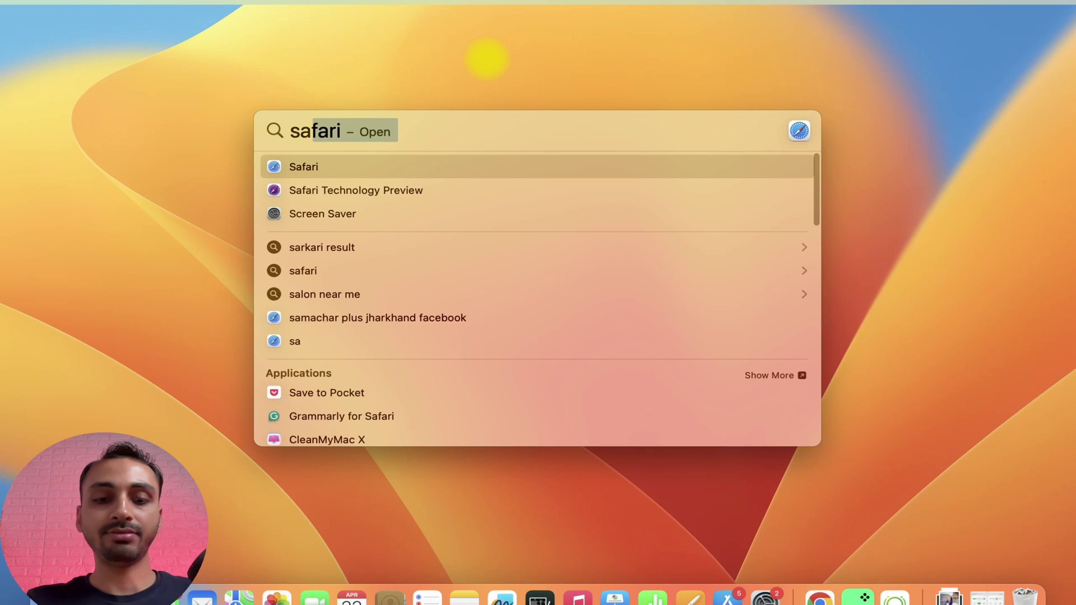
type("far")
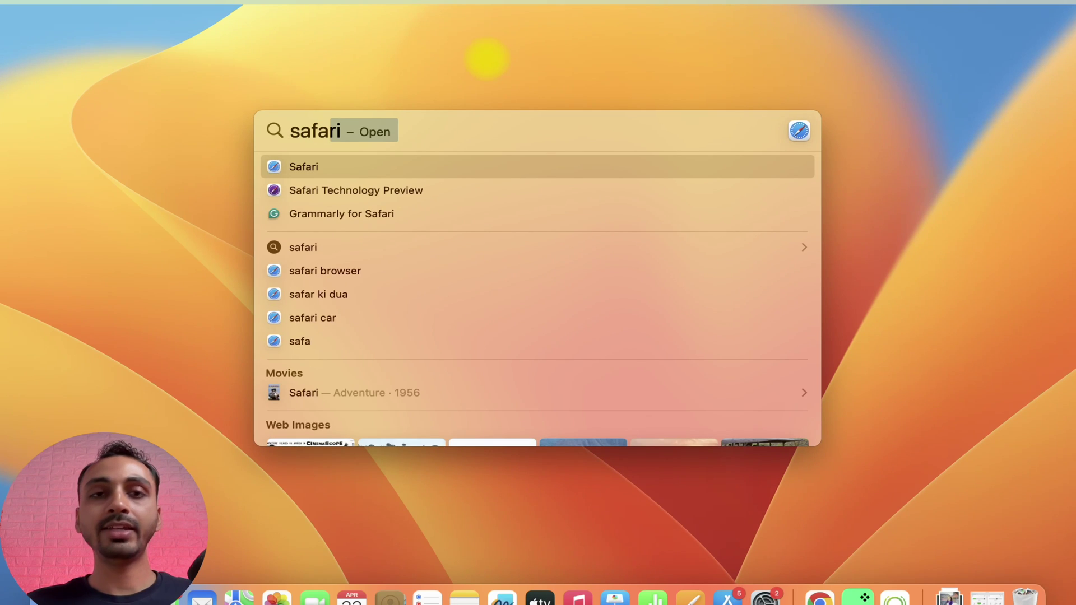
key("Return")
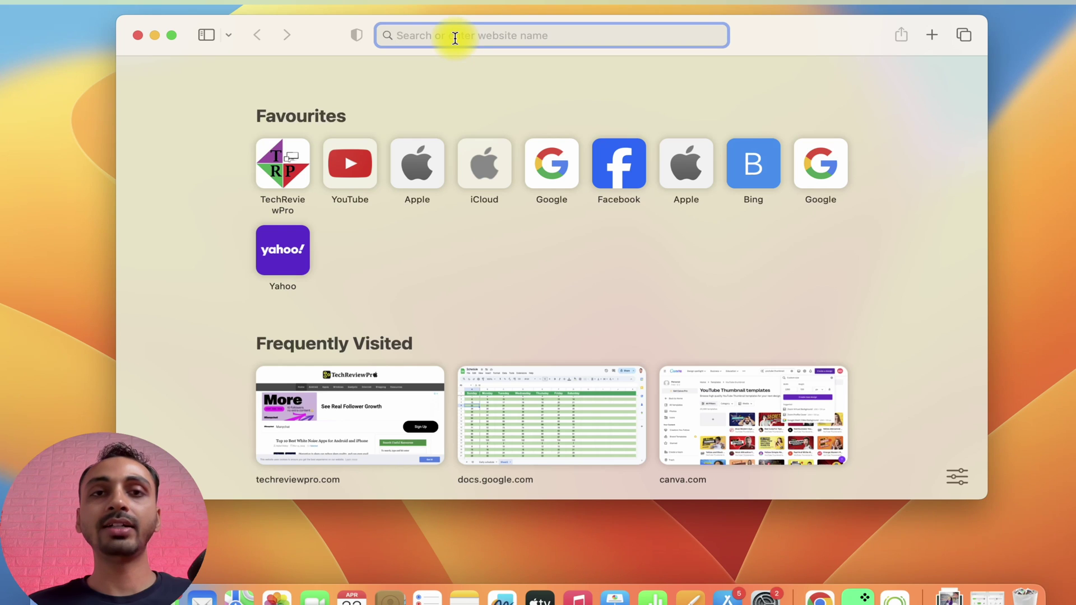
type("youtube")
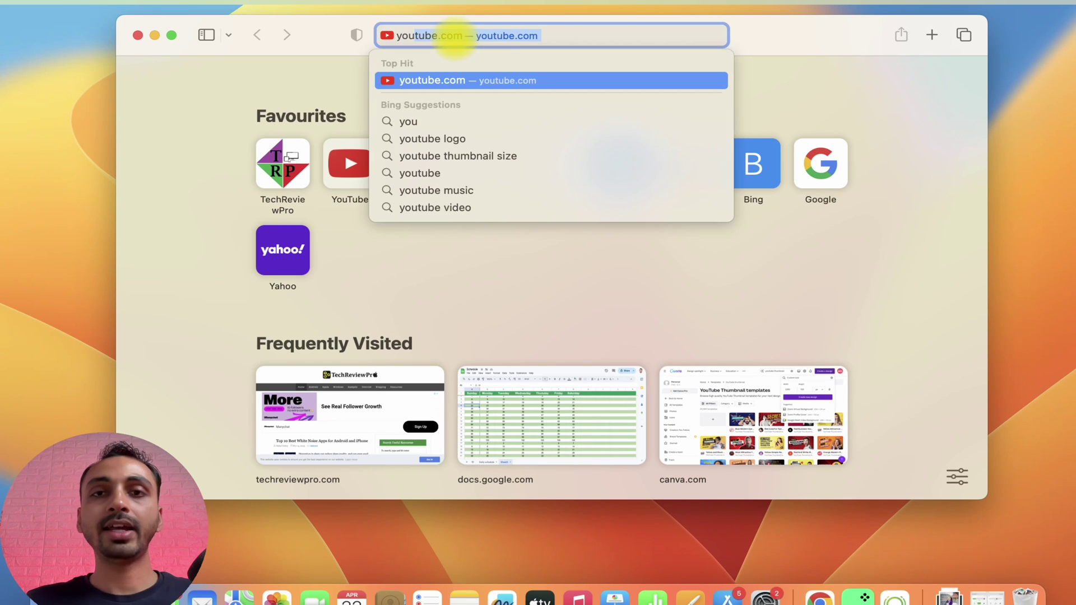
key("Return")
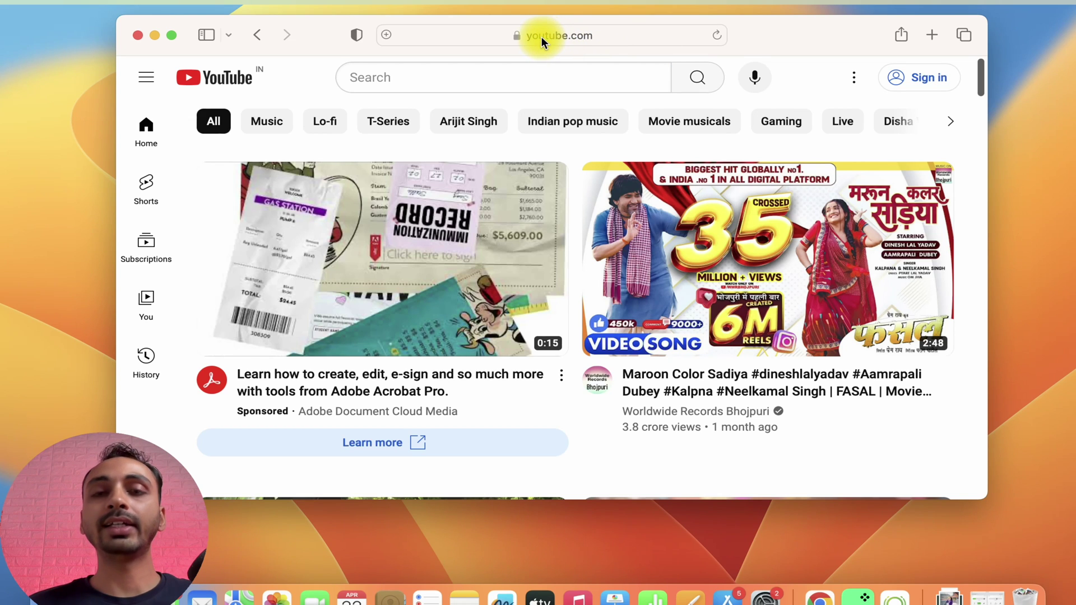
Drag the YouTube address onto the desktop to create a web shortcut.
left_click_drag(541, 36, 799, 52)
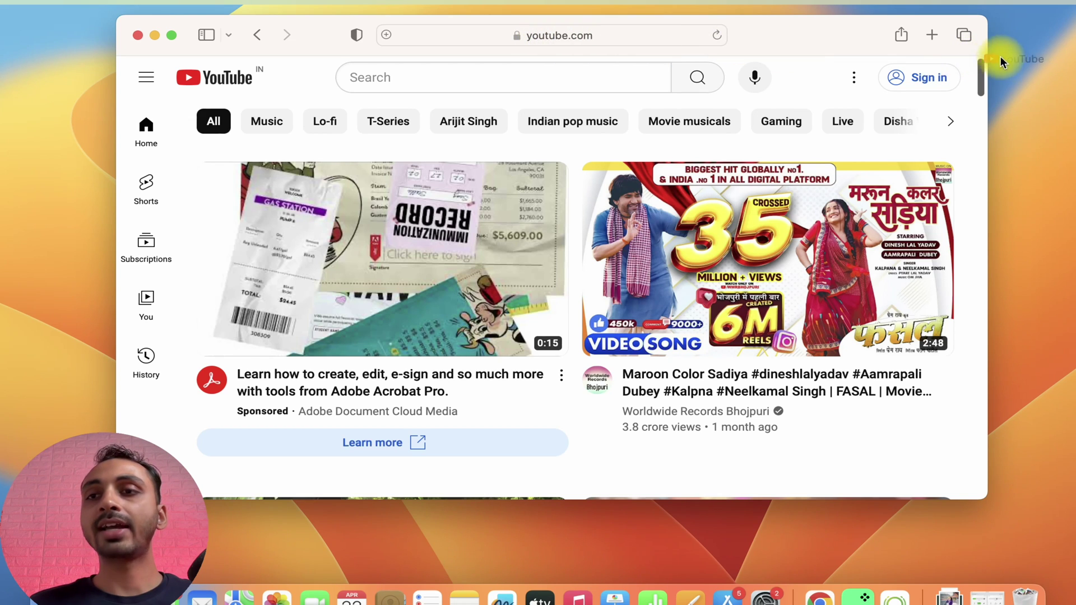
left_click_drag(1001, 56, 1014, 72)
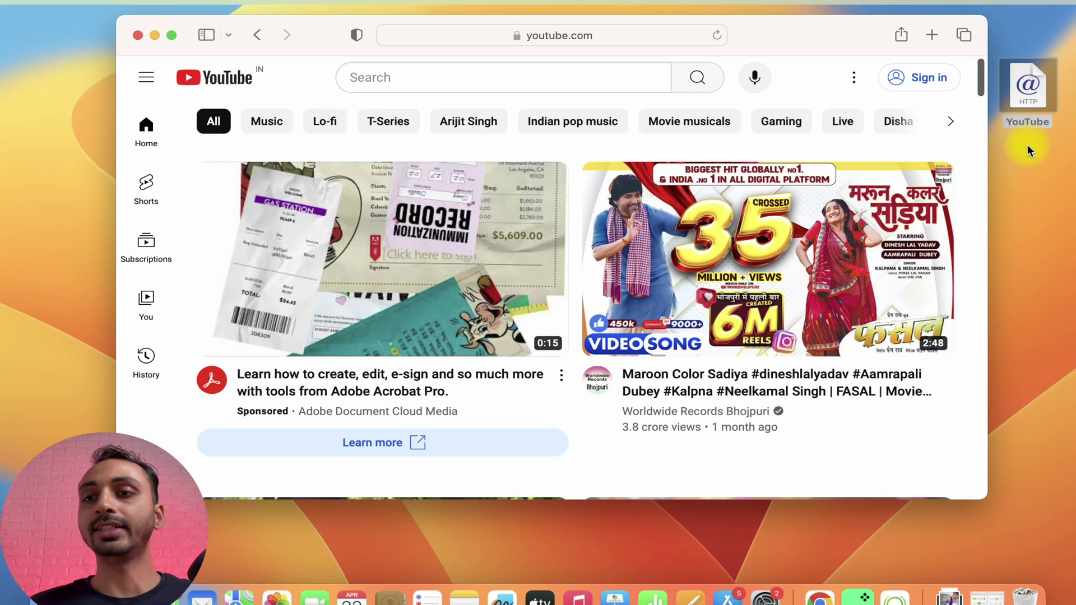
left_click(1017, 154)
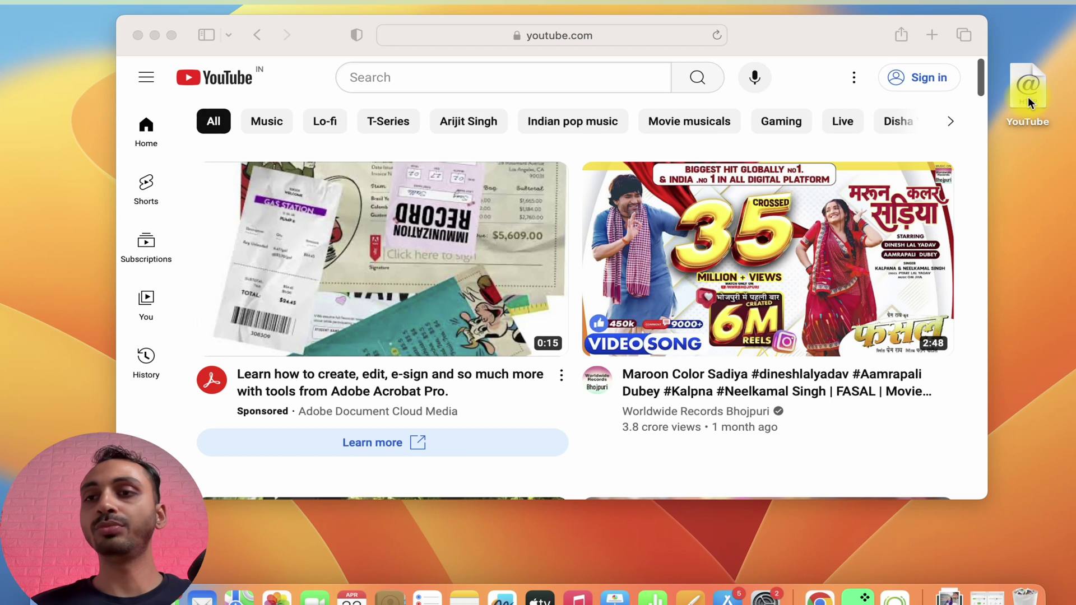
Search the web for 'youtube logo' in a new Safari tab.
left_click(820, 66)
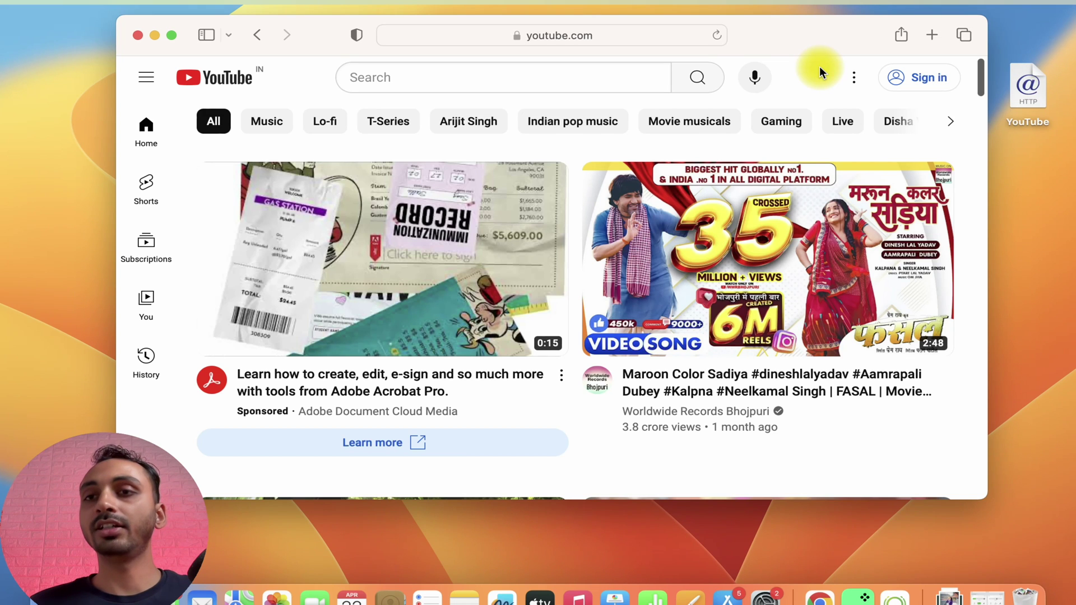
left_click(932, 36)
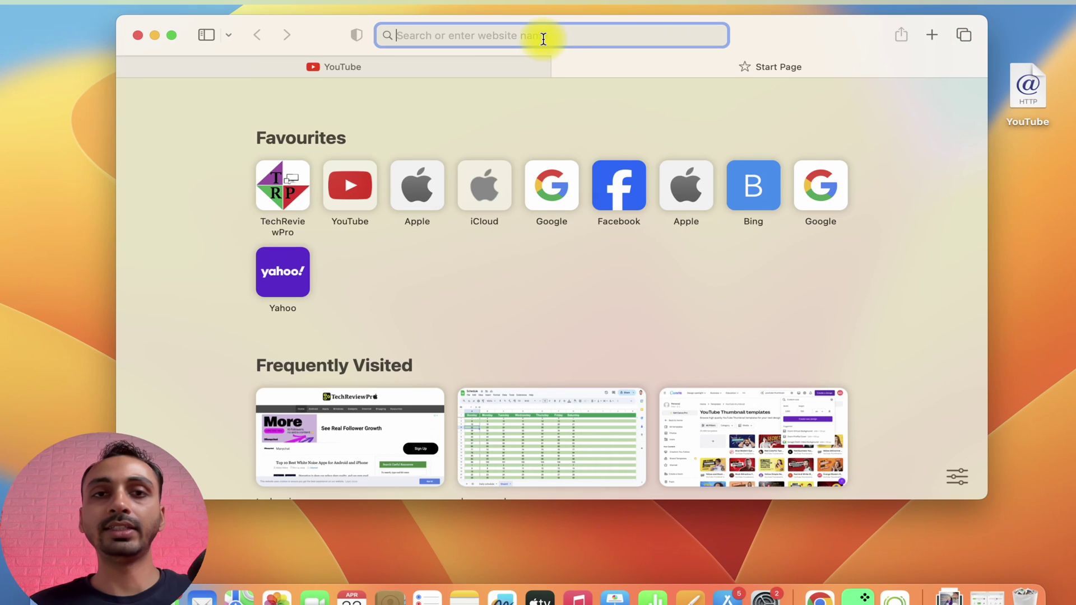
type("youtube logo")
key("Return")
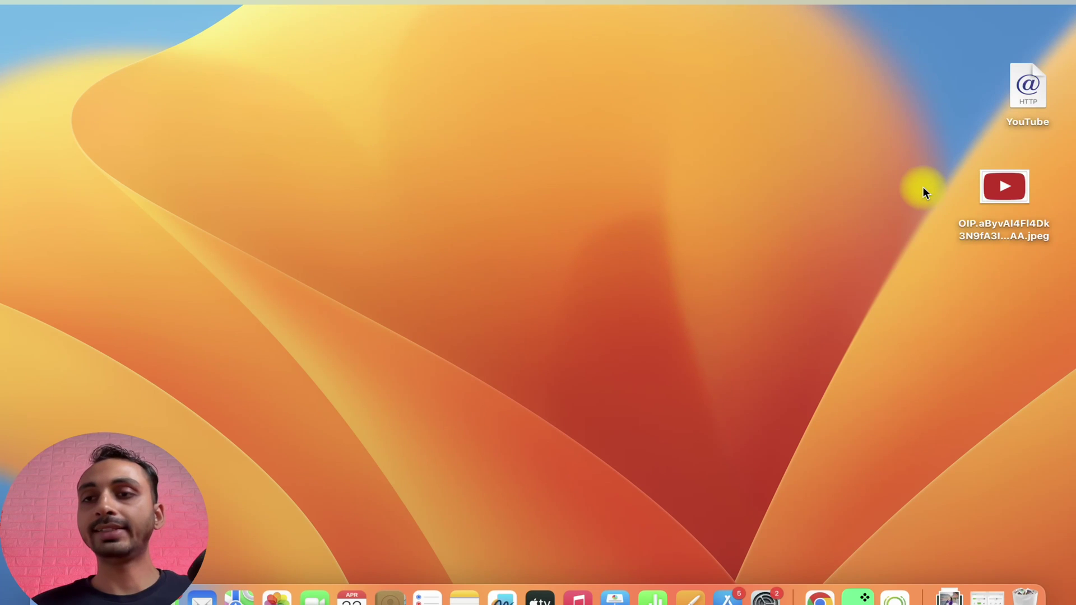
Drop the YouTube logo JPEG onto the shortcut's icon in its Get Info window.
left_click(1025, 92)
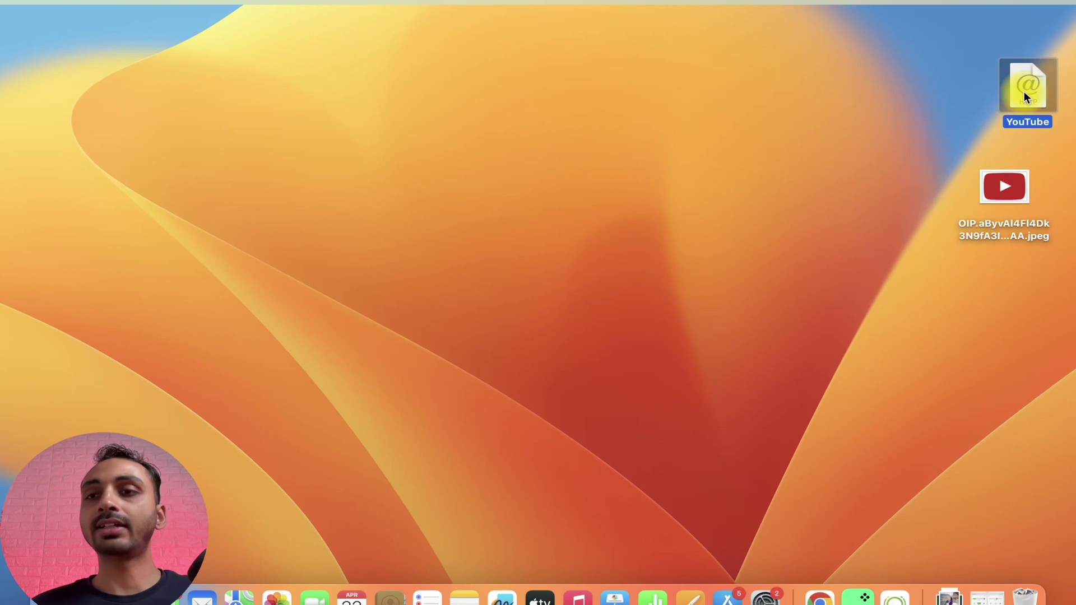
right_click(1024, 92)
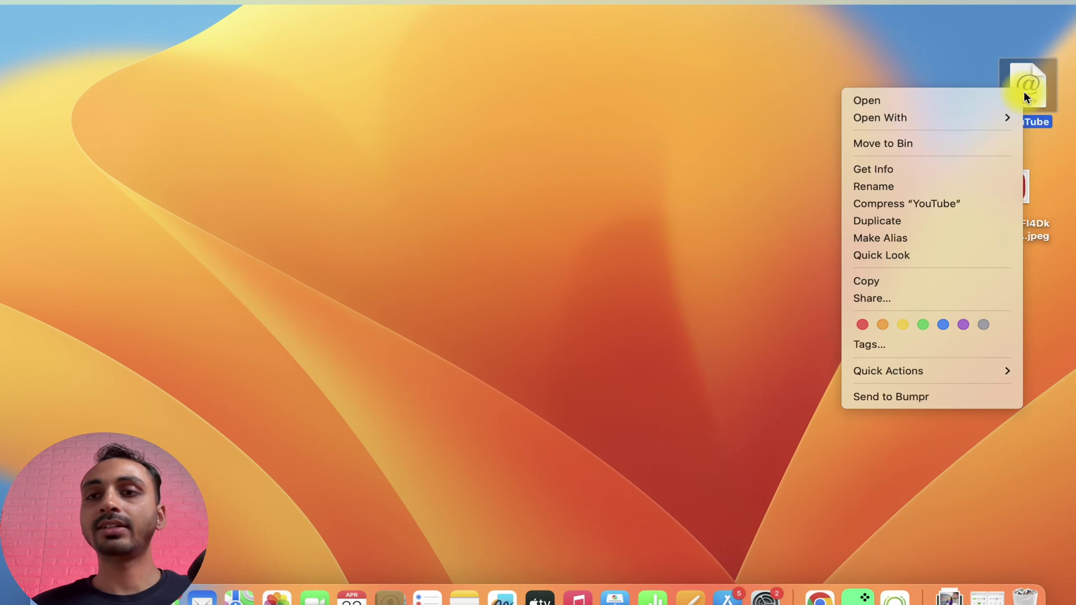
left_click(937, 168)
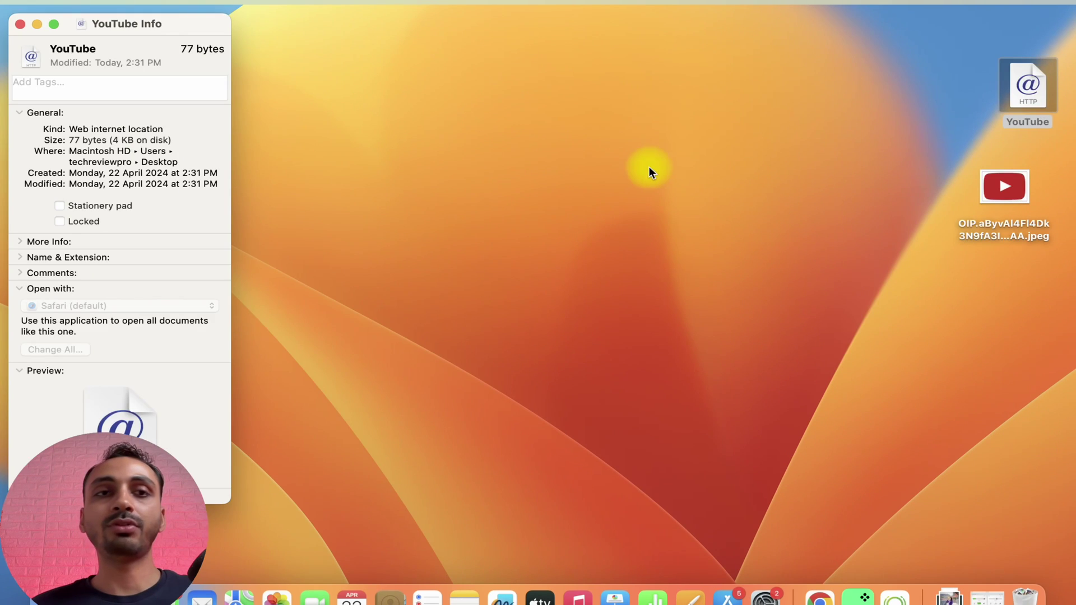
left_click_drag(165, 22, 531, 24)
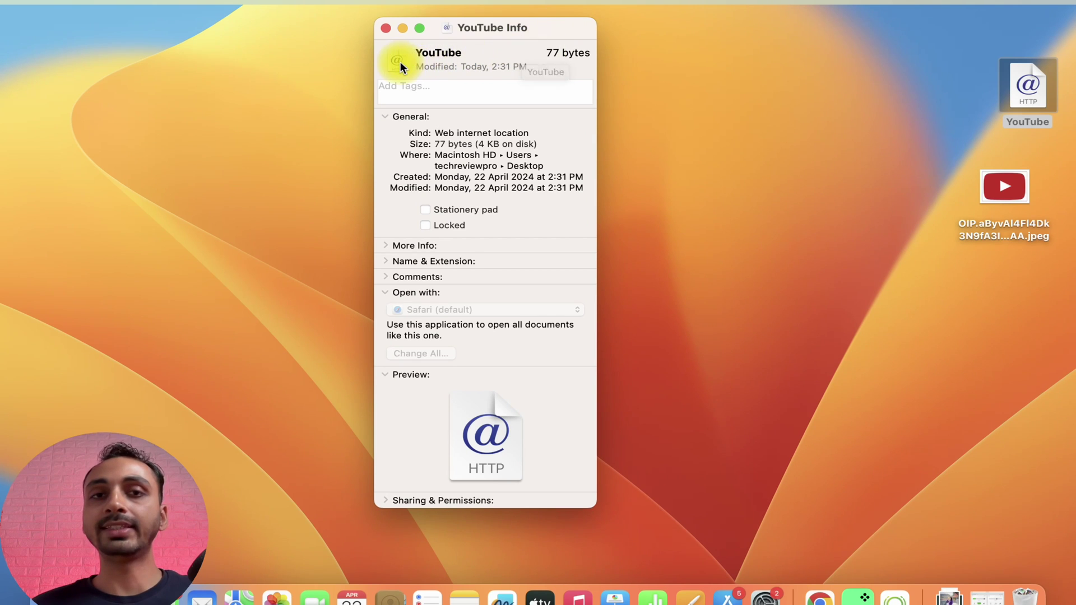
left_click(986, 196)
left_click_drag(988, 195, 397, 66)
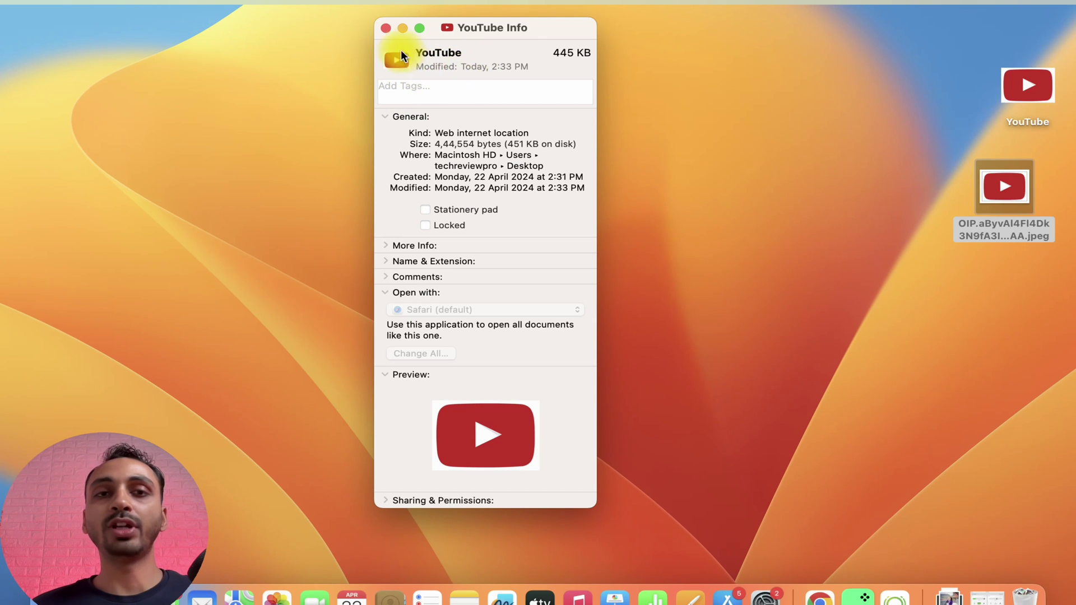
left_click(386, 29)
Drag the YouTube webloc into the Dock and open YouTube from that Dock icon.
left_click(727, 261)
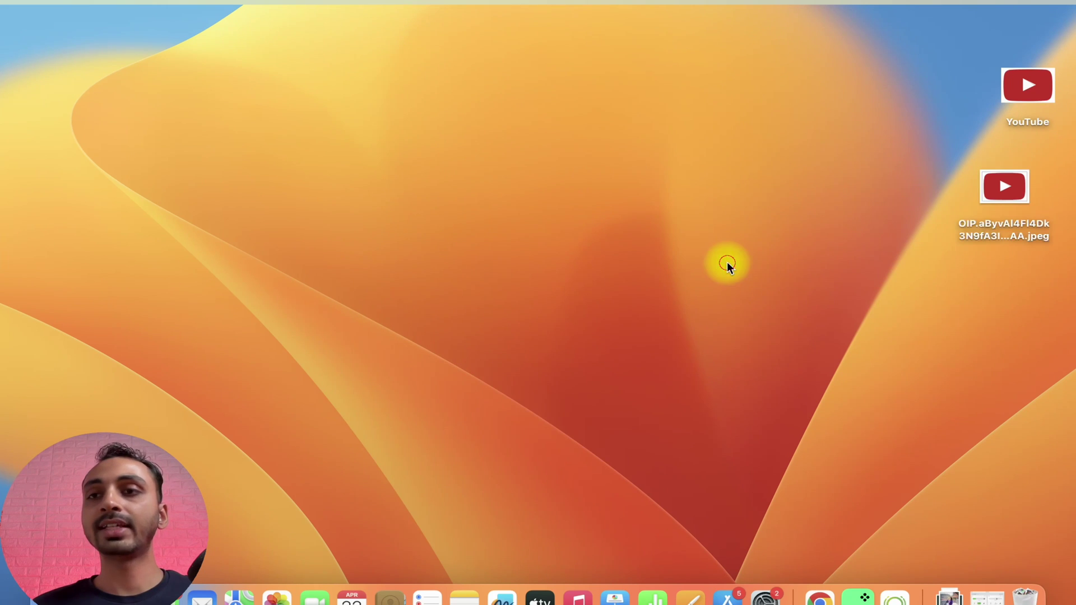
left_click_drag(1019, 85, 845, 435)
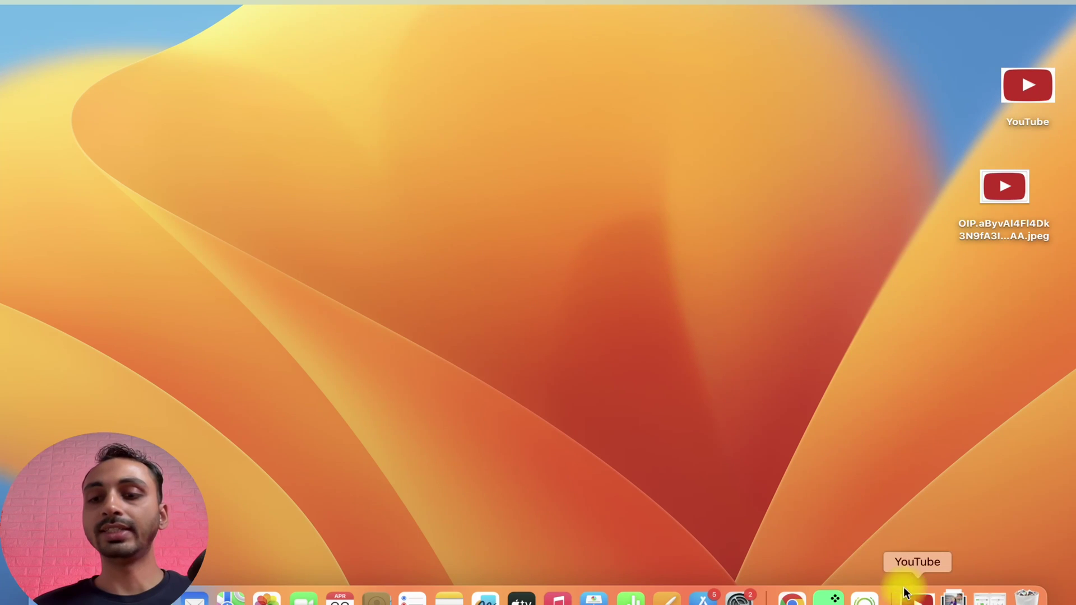
left_click(916, 598)
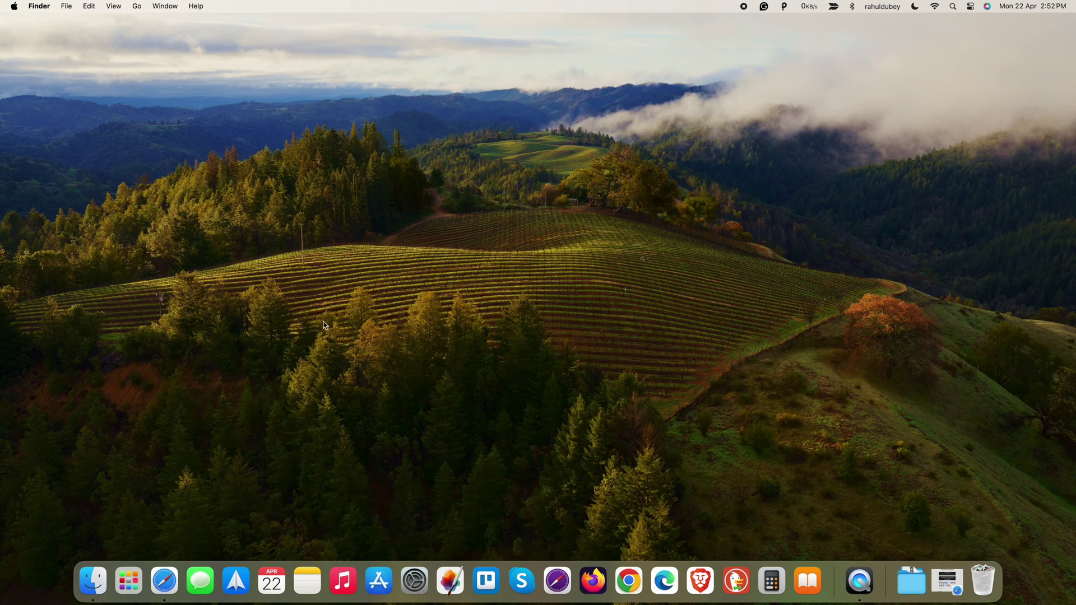
Open Safari from the Dock and load youtube.com.
left_click(164, 581)
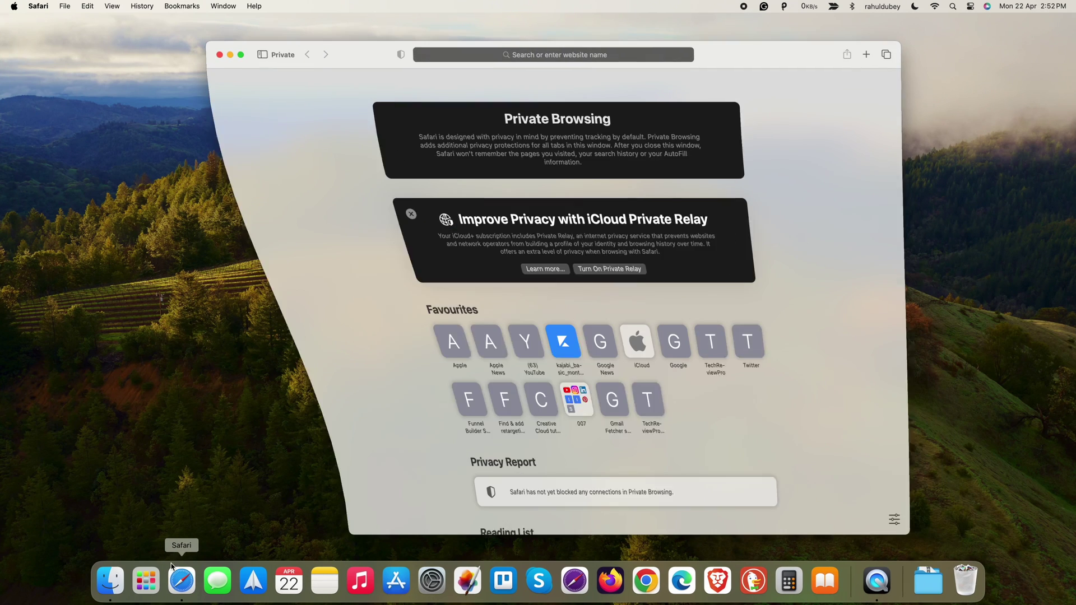
left_click(446, 54)
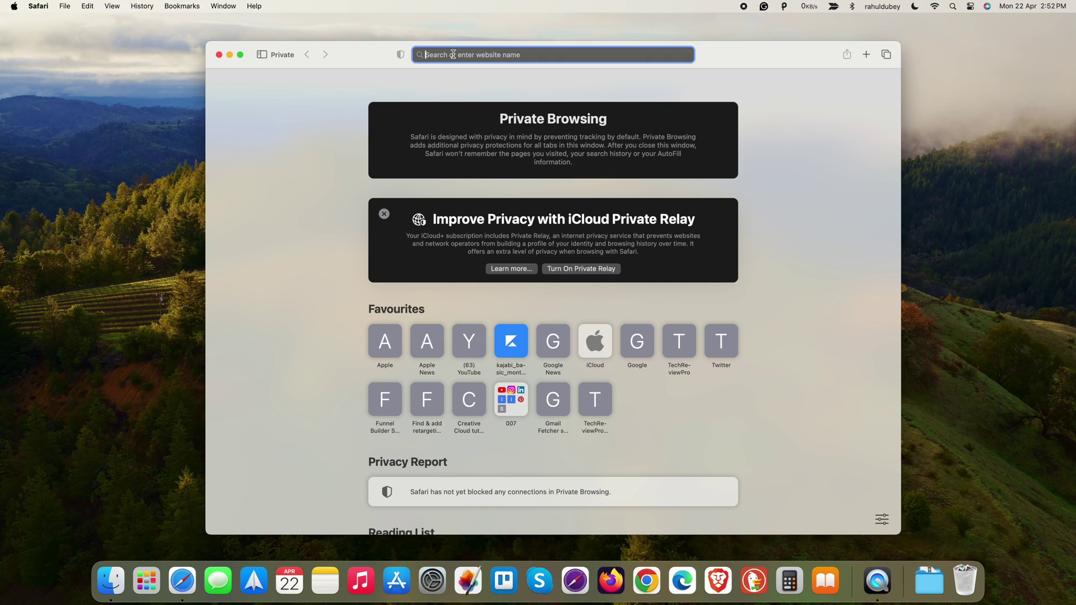
type("youtube.com")
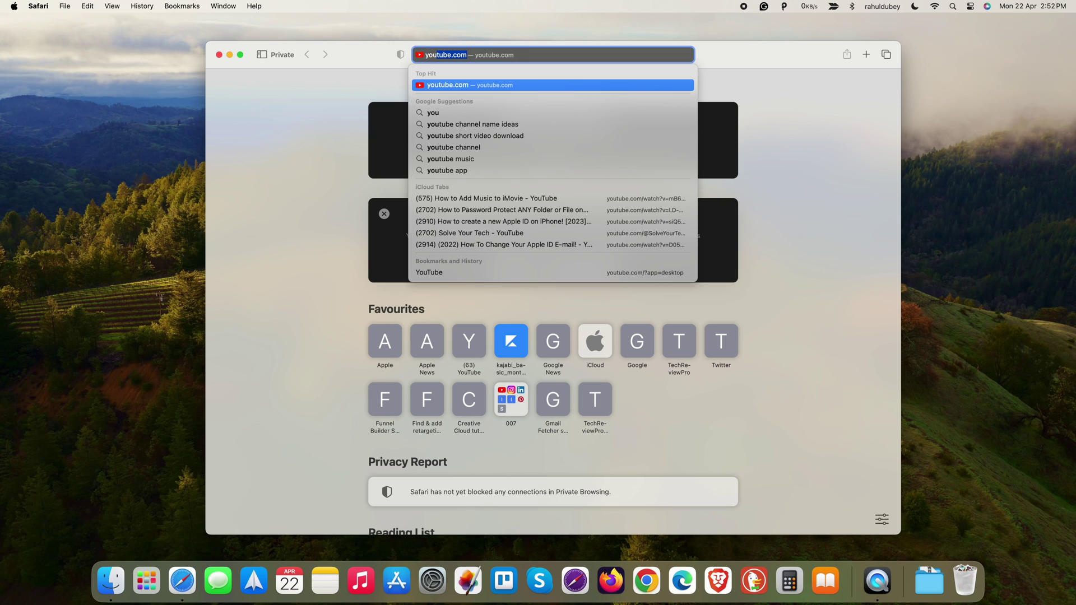
key("Return")
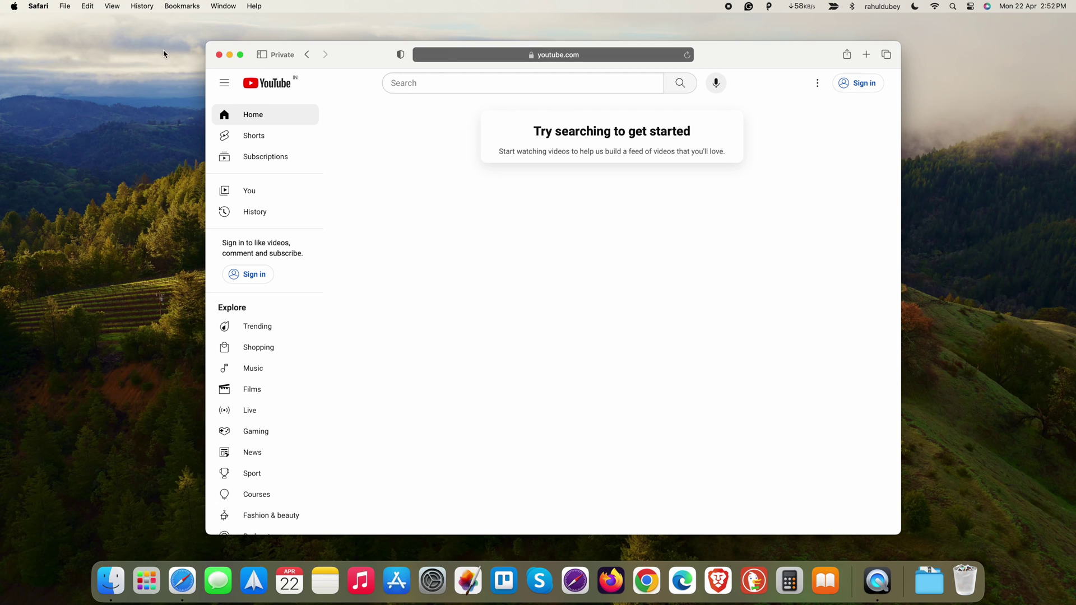
Add the page to the Dock as 'YouTube' via File > Add to Dock, then close the window.
left_click(66, 6)
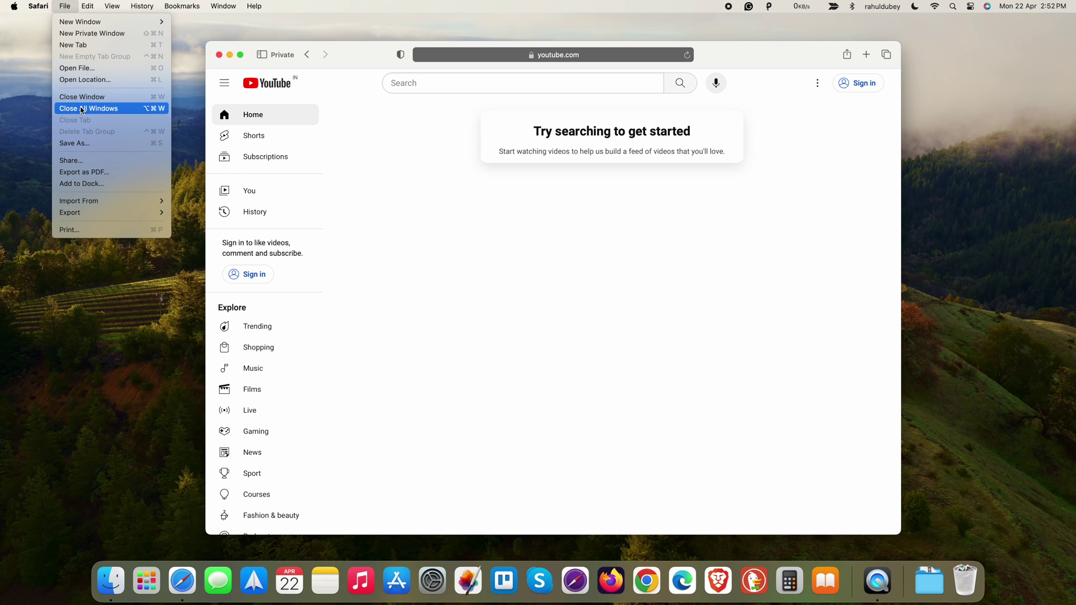
left_click(98, 185)
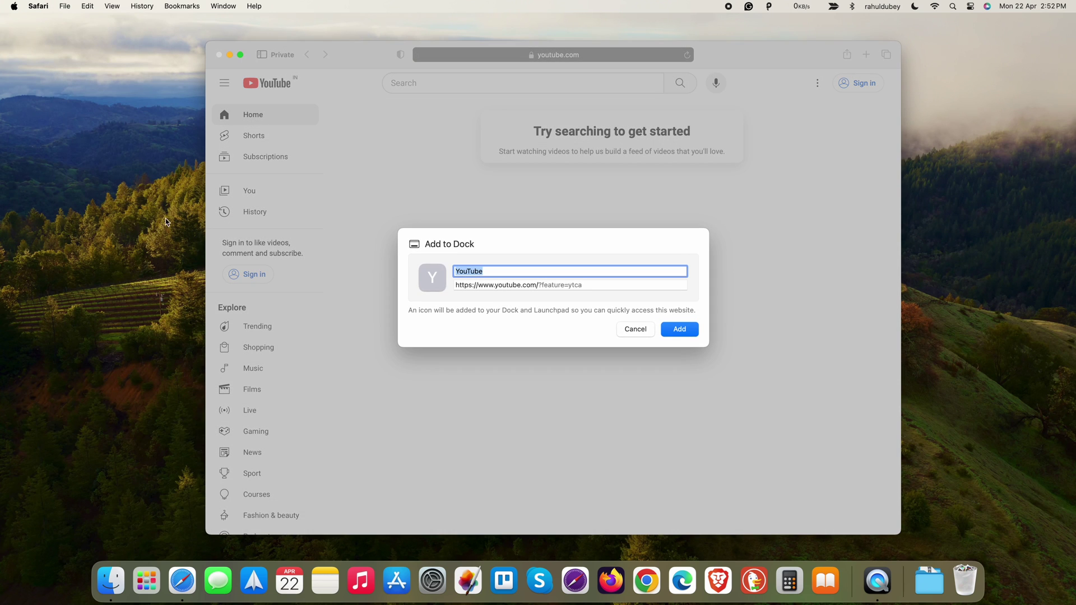
left_click(679, 329)
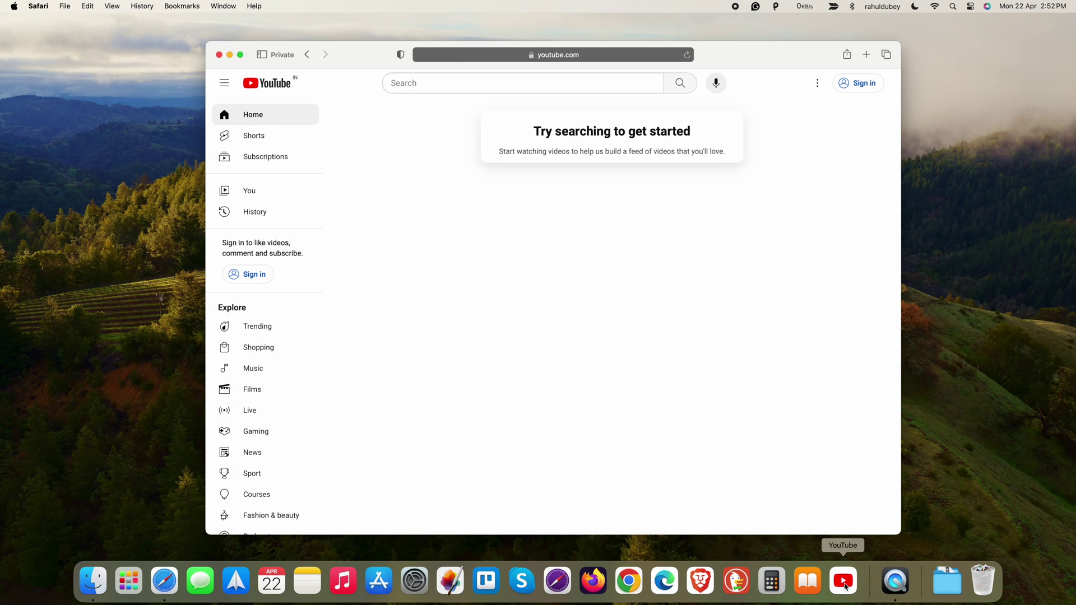
left_click(219, 55)
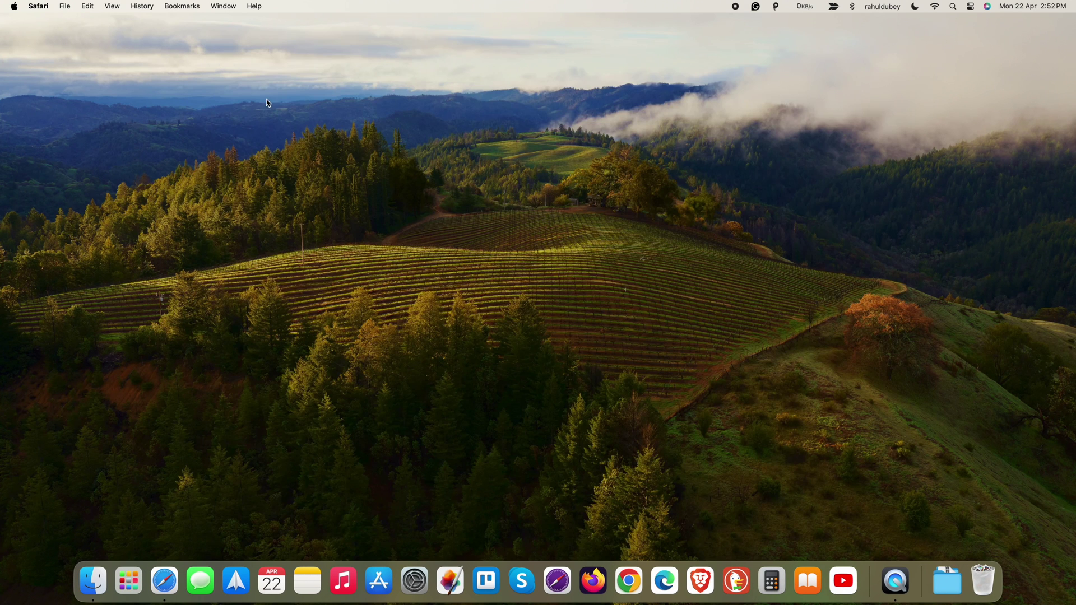
Open the YouTube web app from the Dock and search for 'techreviewpro'.
left_click(839, 581)
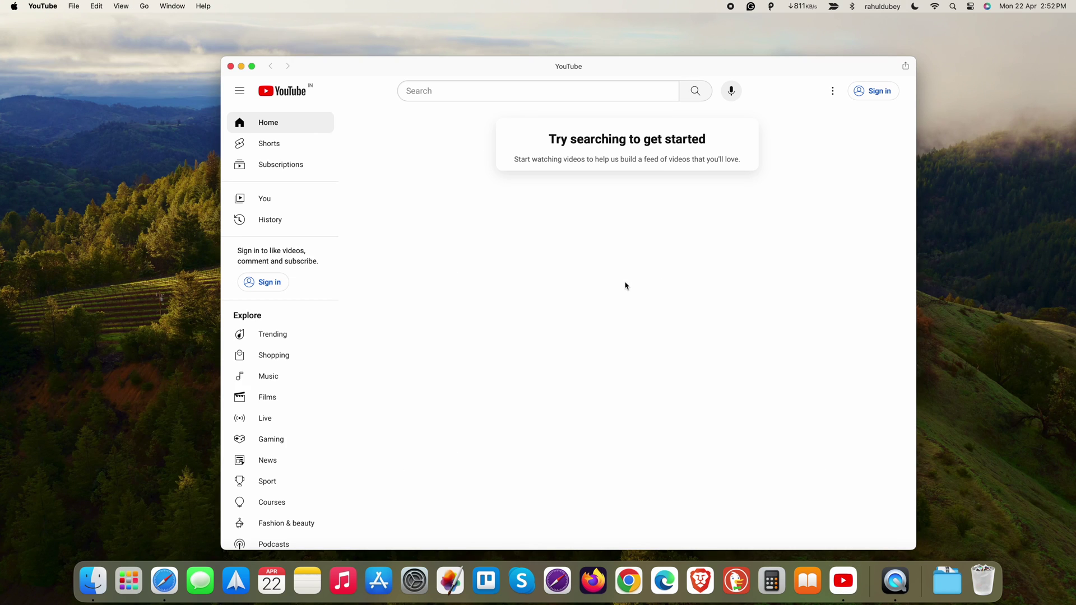
left_click(477, 92)
type("techreviewpro")
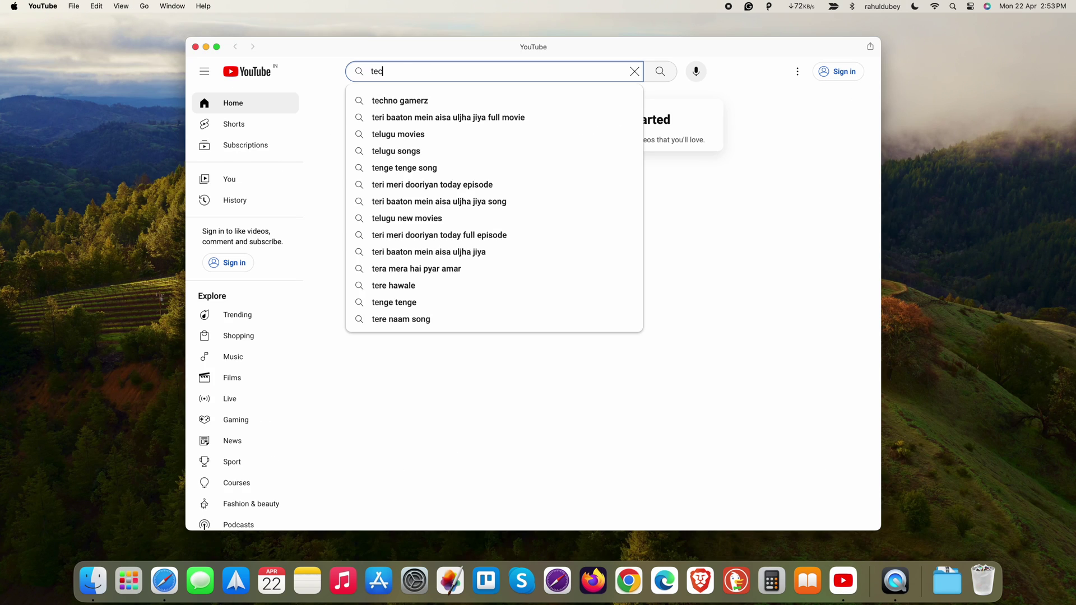
key("Return")
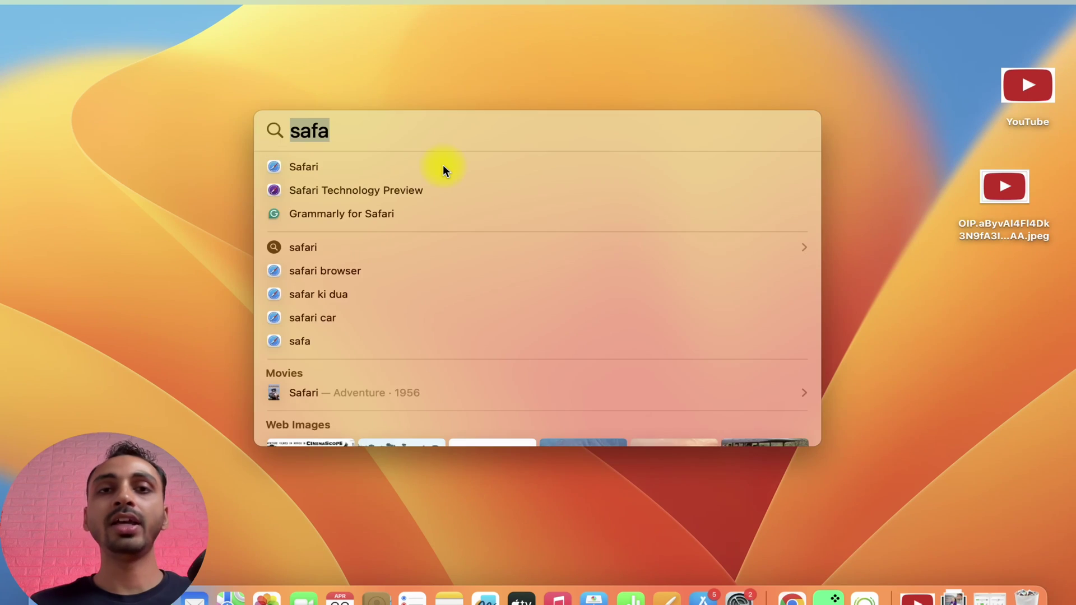
Launch Google Chrome from Spotlight.
key("BackSpace")
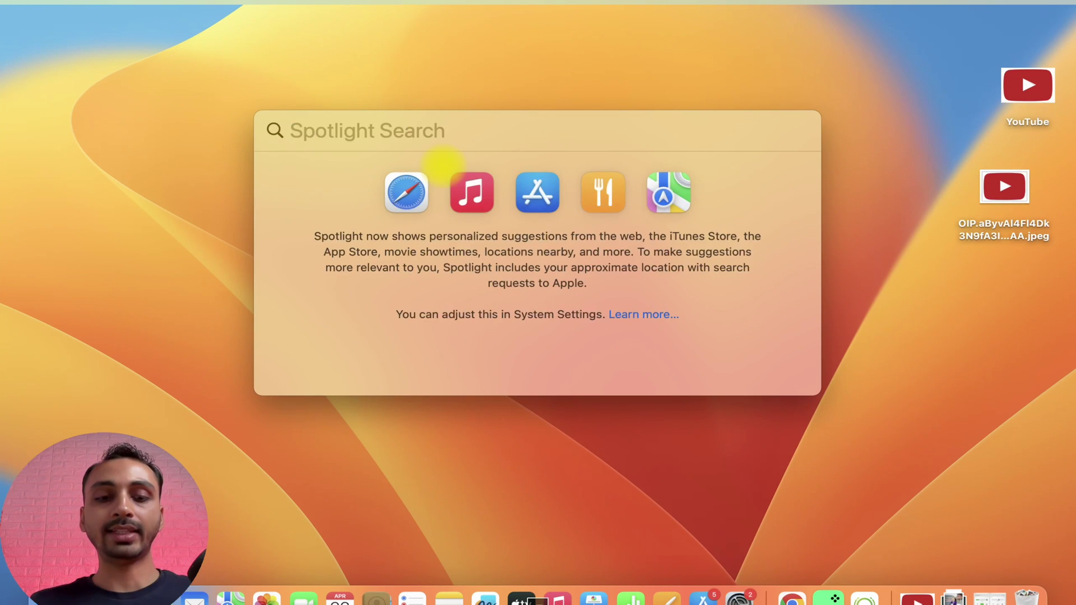
type("chro")
key("Return")
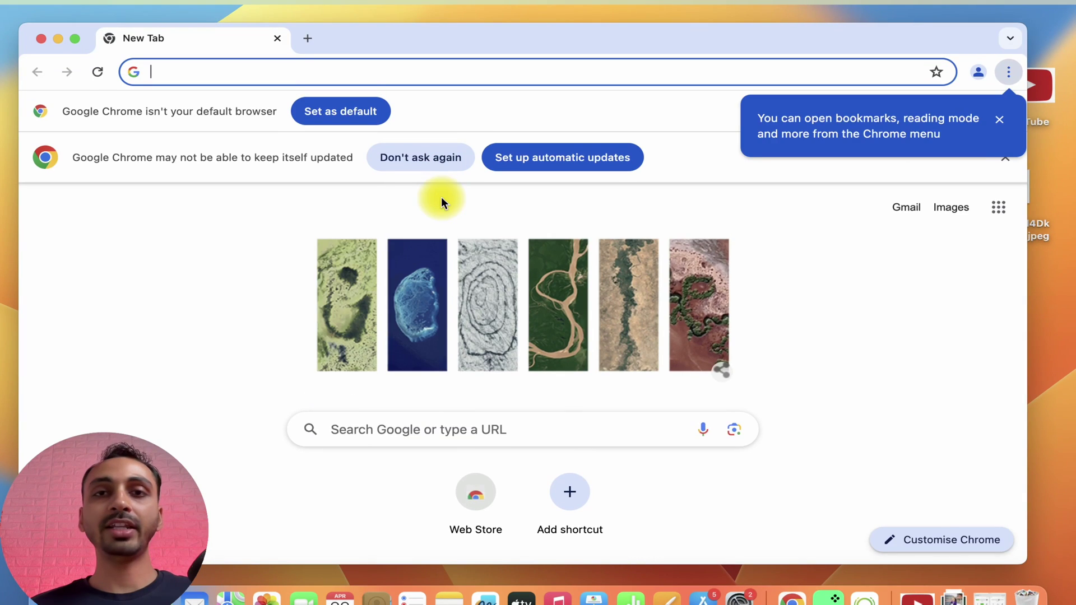
Load youtube.com in Chrome and install it as an app.
left_click(290, 76)
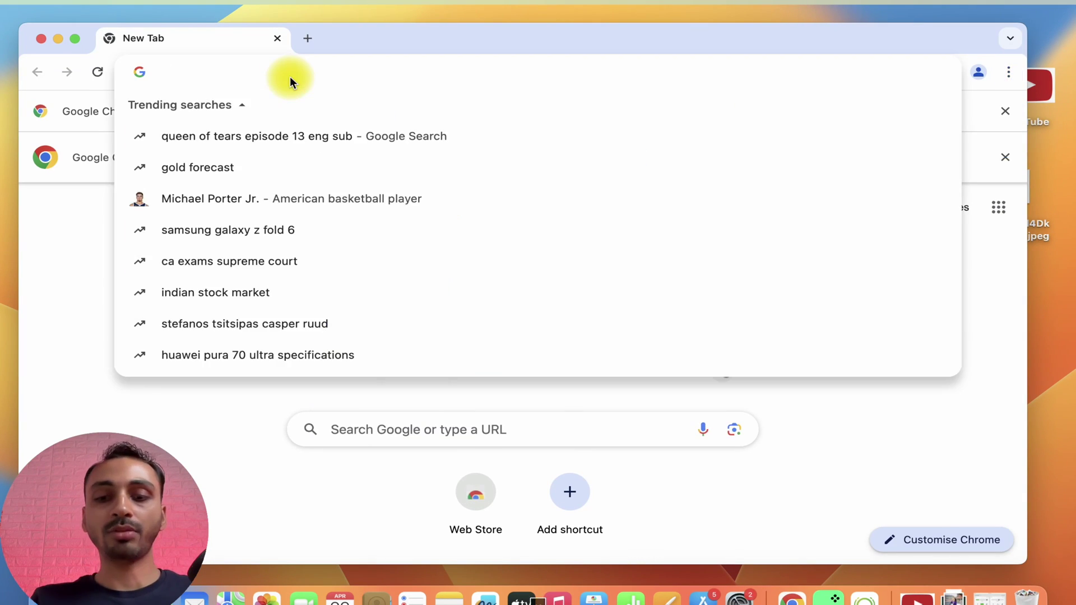
type("youtu")
key("BackSpace")
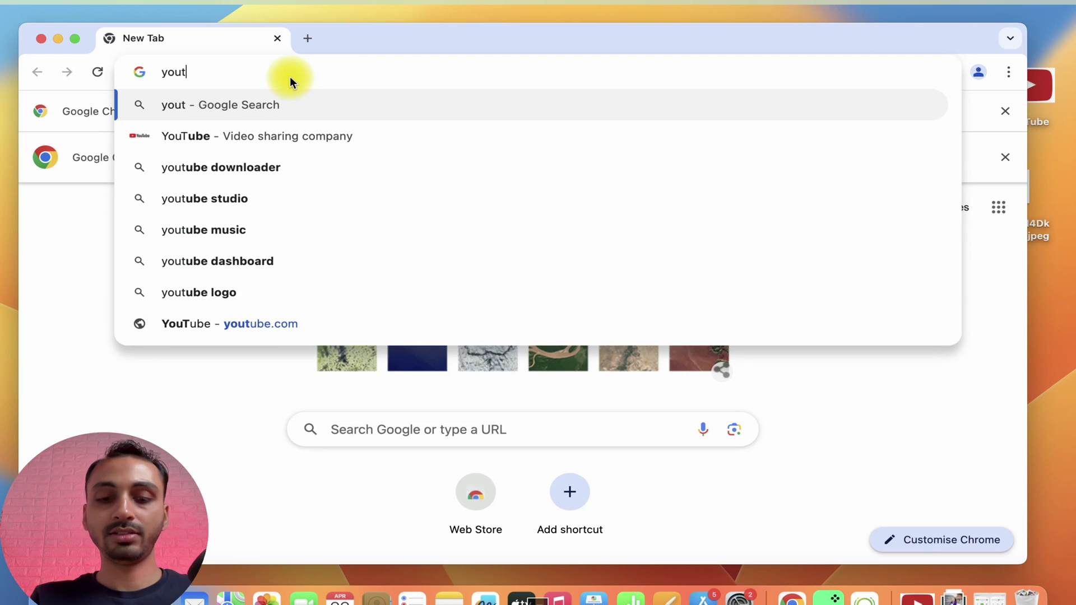
type("ube")
key("Return")
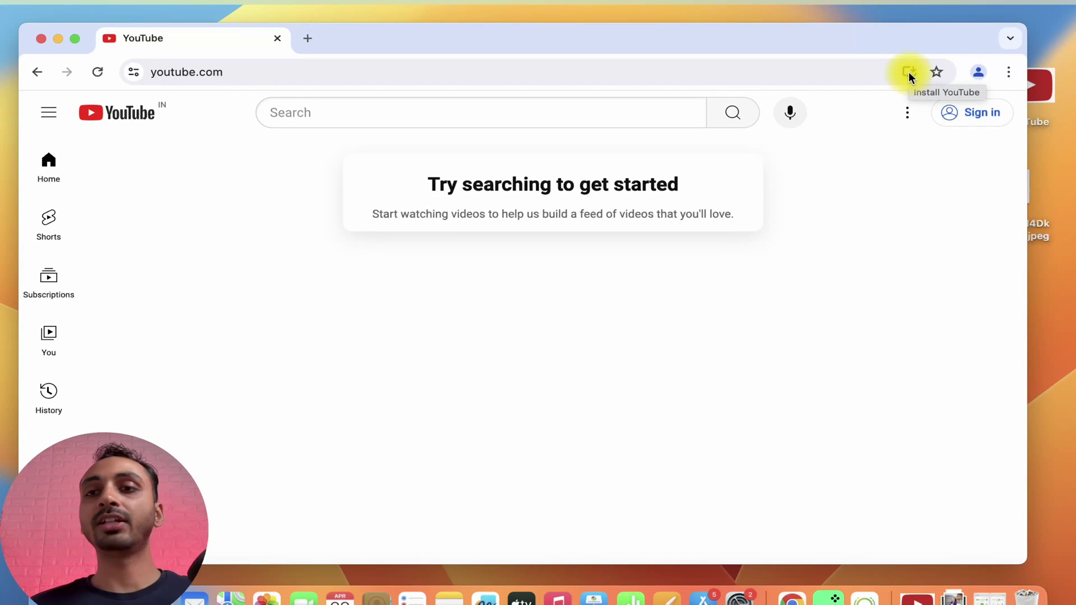
left_click(908, 74)
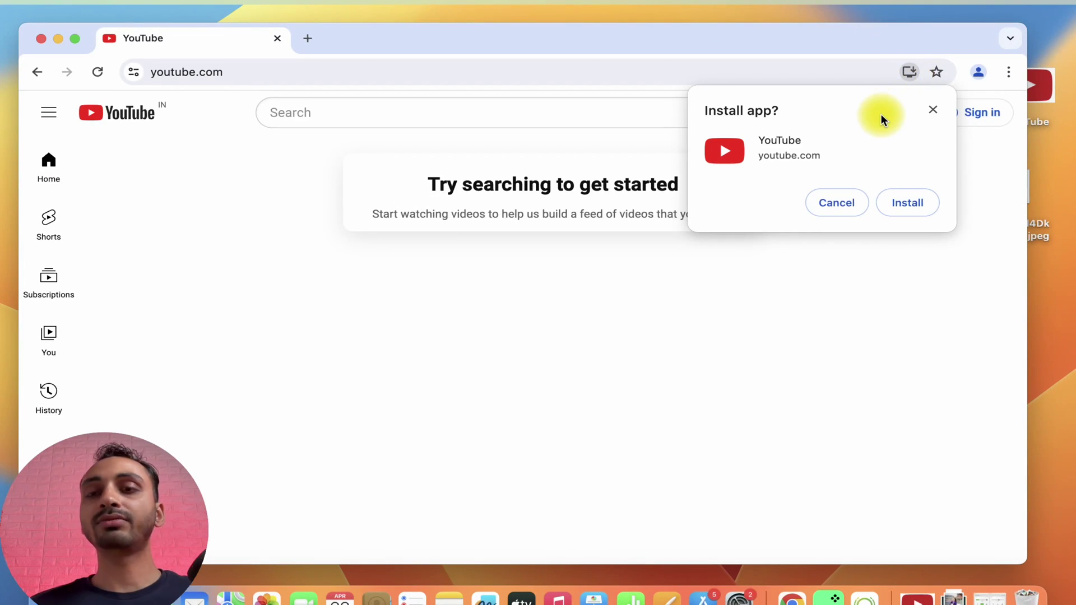
left_click(898, 202)
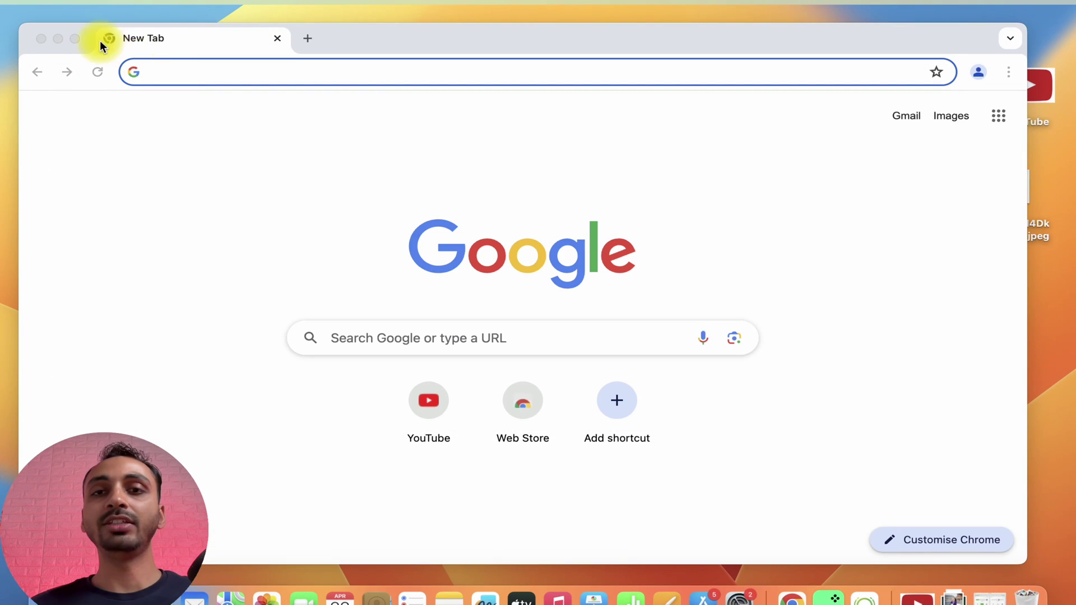
Close Chrome, open the YouTube app from Launchpad, and search for 'techreviewpro'.
left_click(42, 40)
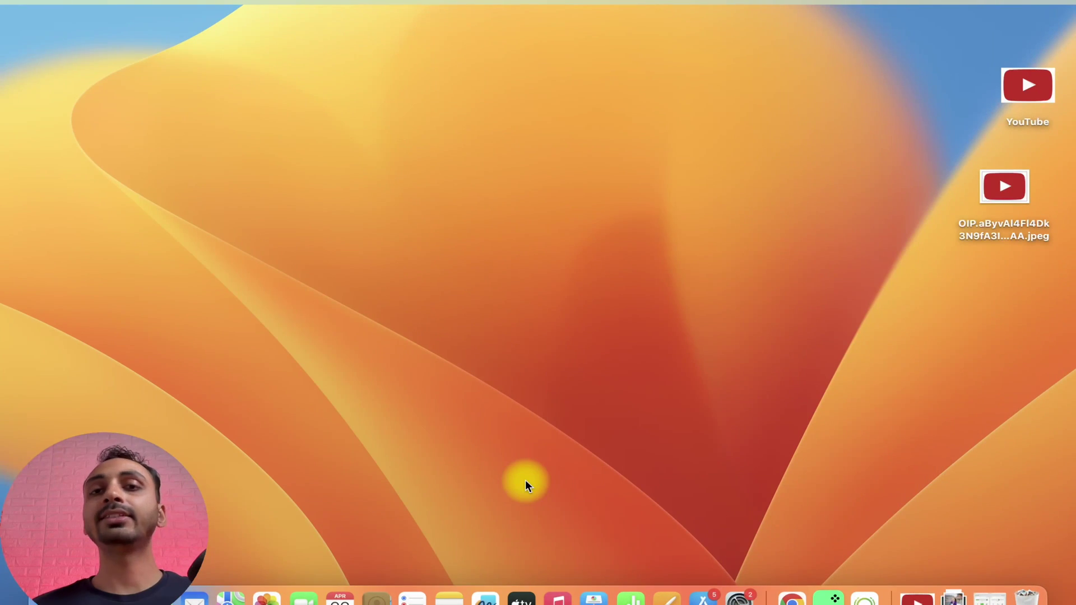
key("F4")
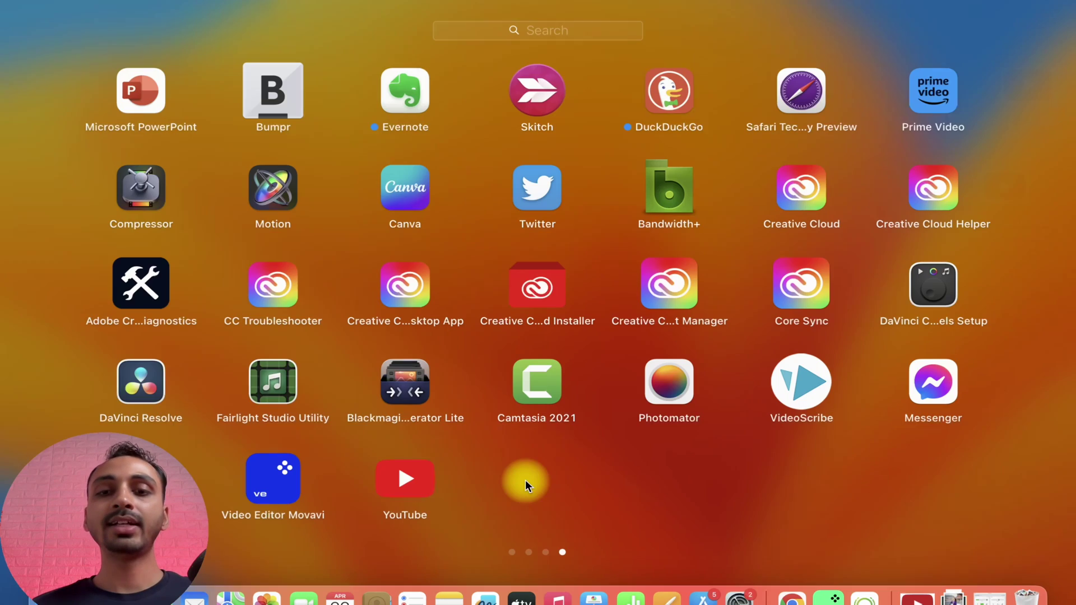
left_click(409, 486)
left_click(301, 78)
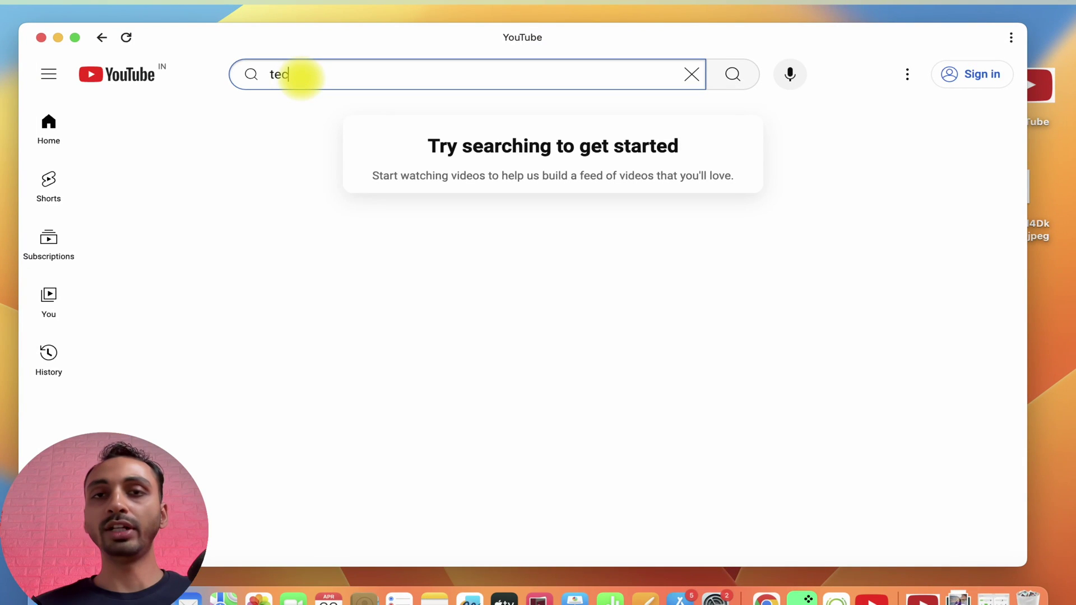
type("techreviewpro")
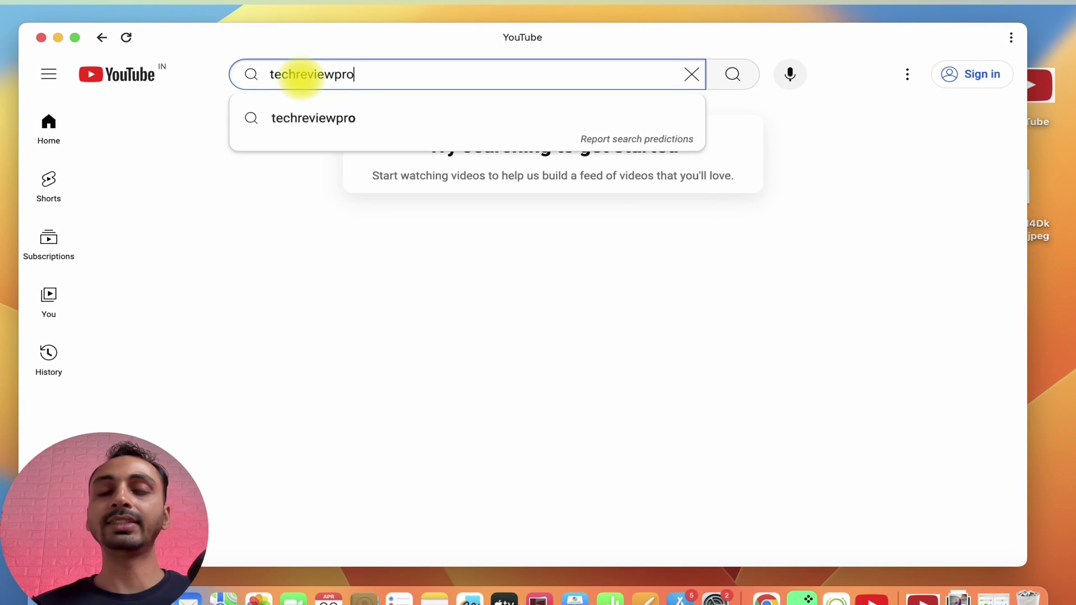
key("Return")
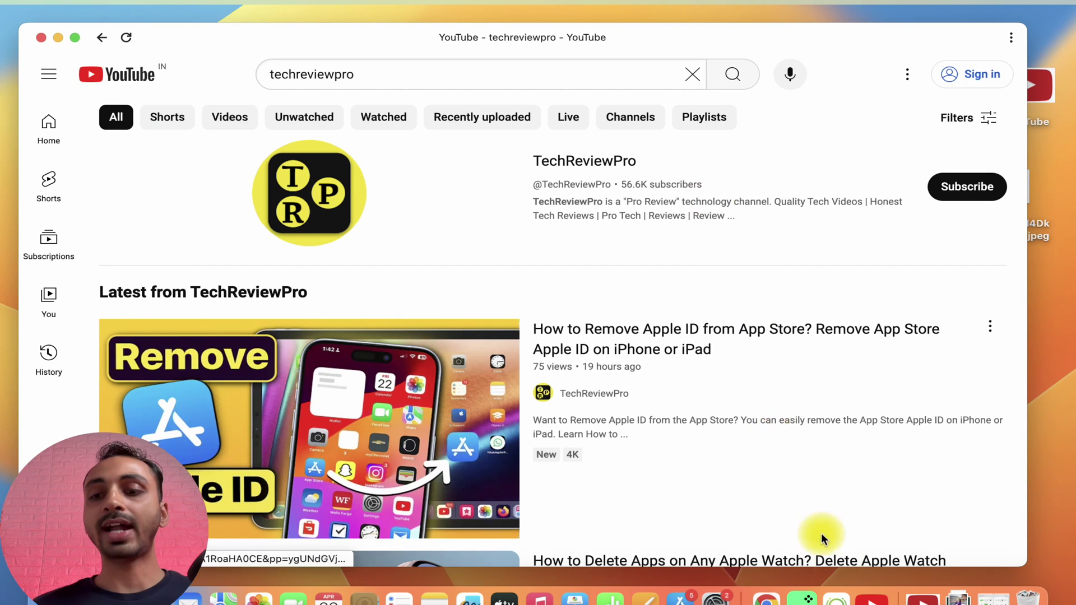
Set the YouTube app's Dock icon to Options > Keep in Dock.
right_click(870, 599)
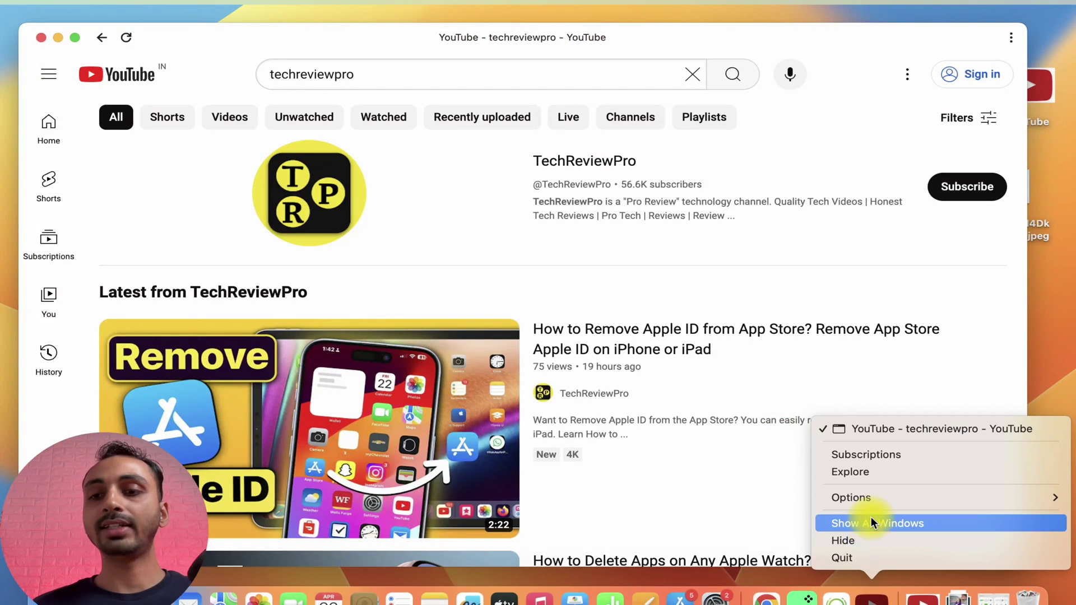
mouse_move(875, 500)
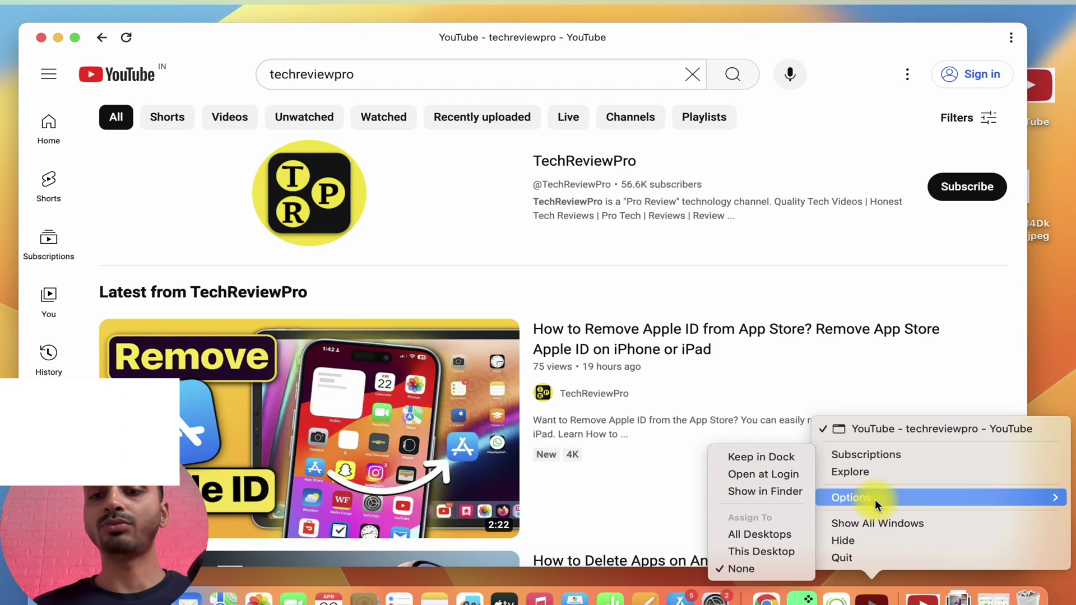
left_click(763, 465)
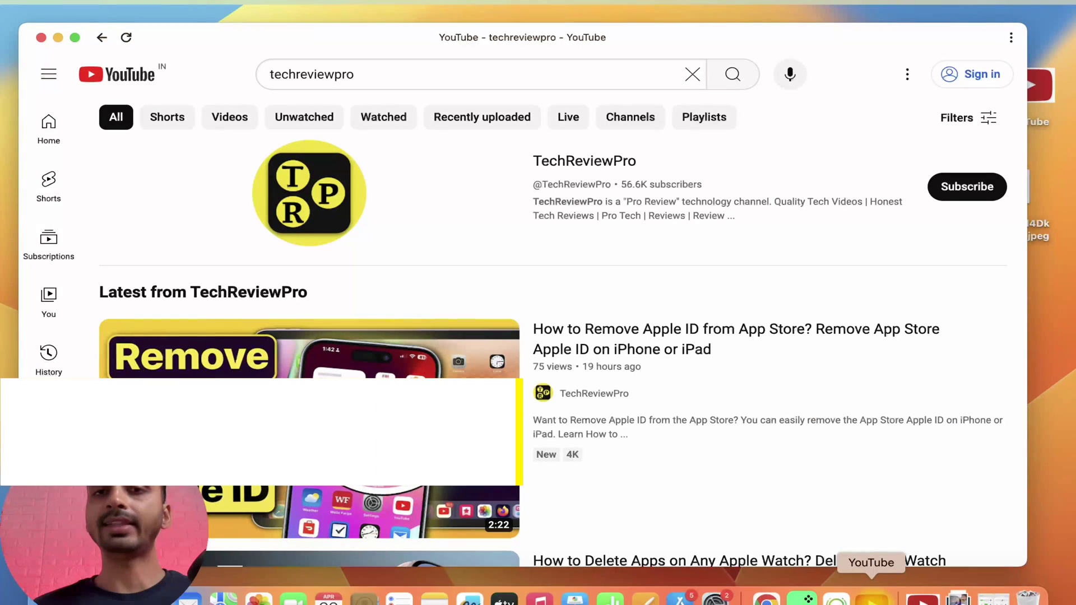